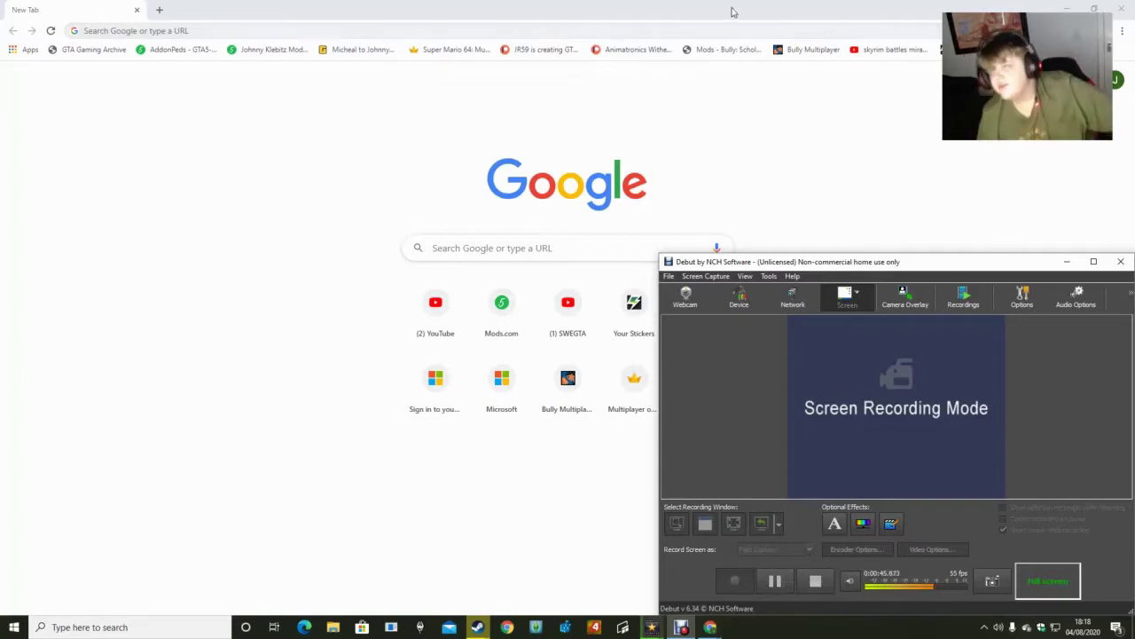
Search Google for "fnaf multiplayer free roam" and select the words "free roam" in the query.
{"action": "left_click", "coordinate": [718, 30]}
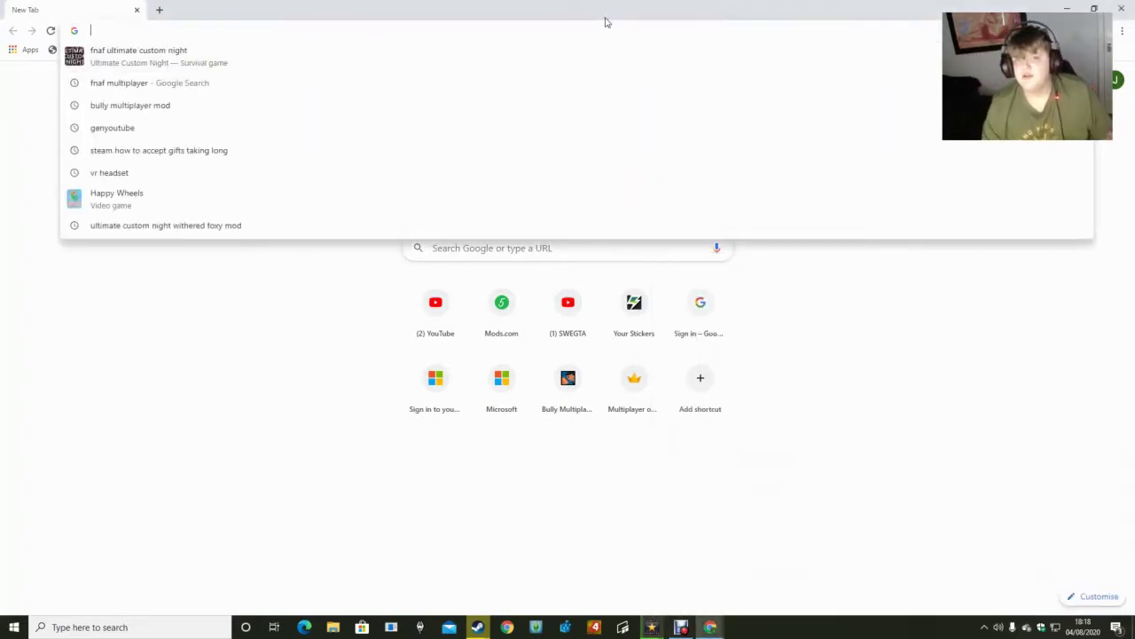
{"action": "type", "text": "fnaf"}
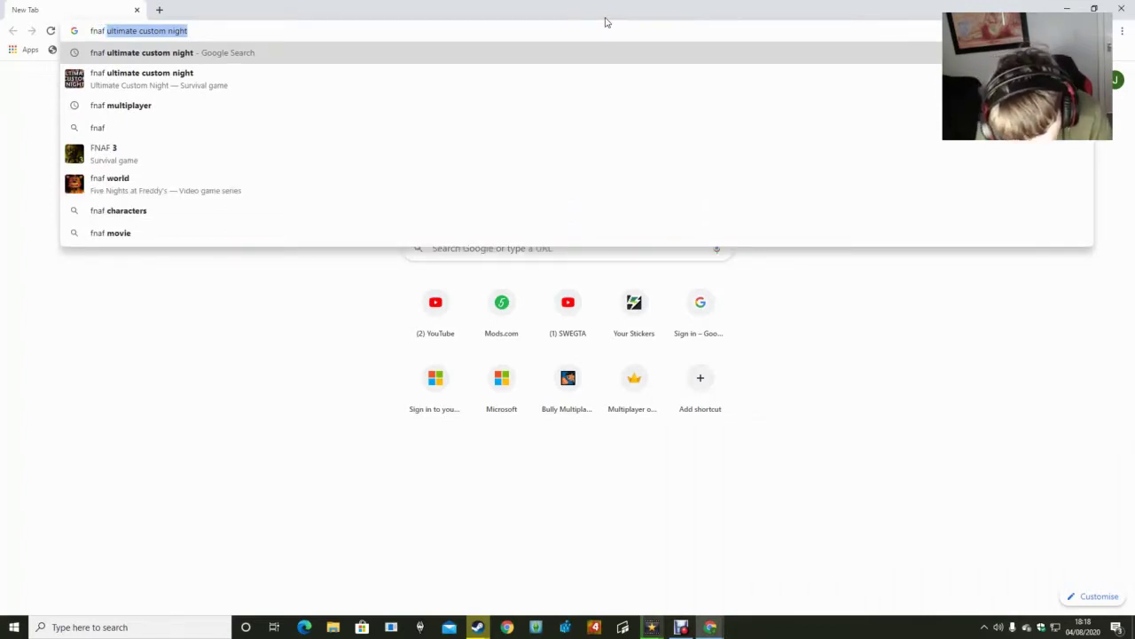
{"action": "type", "text": " s"}
{"action": "key", "text": "BackSpace"}
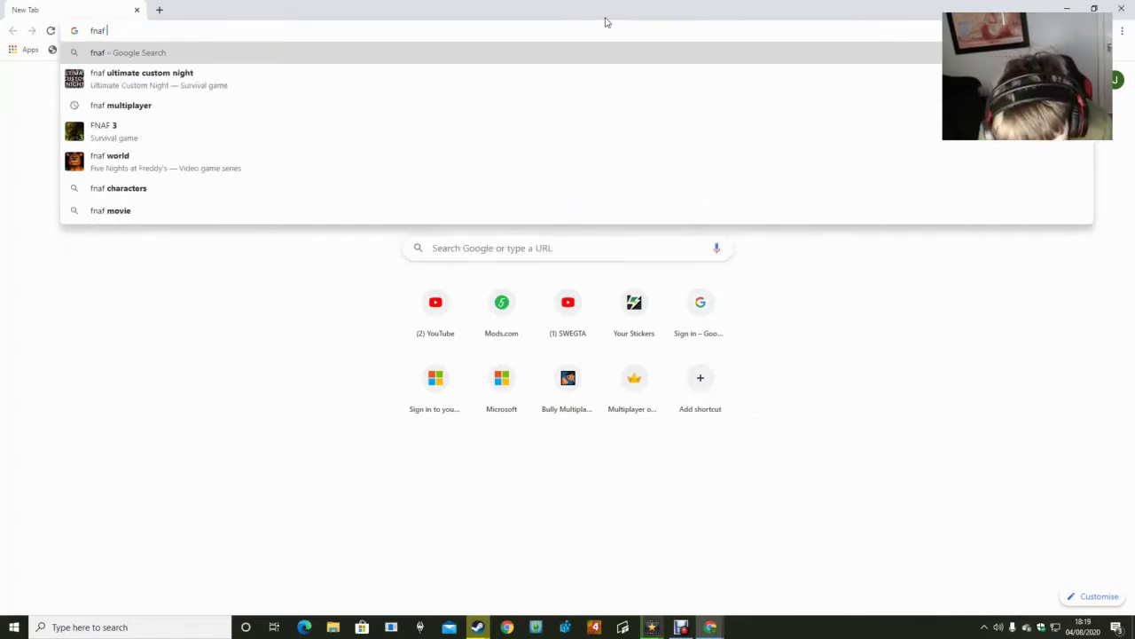
{"action": "type", "text": "multi"}
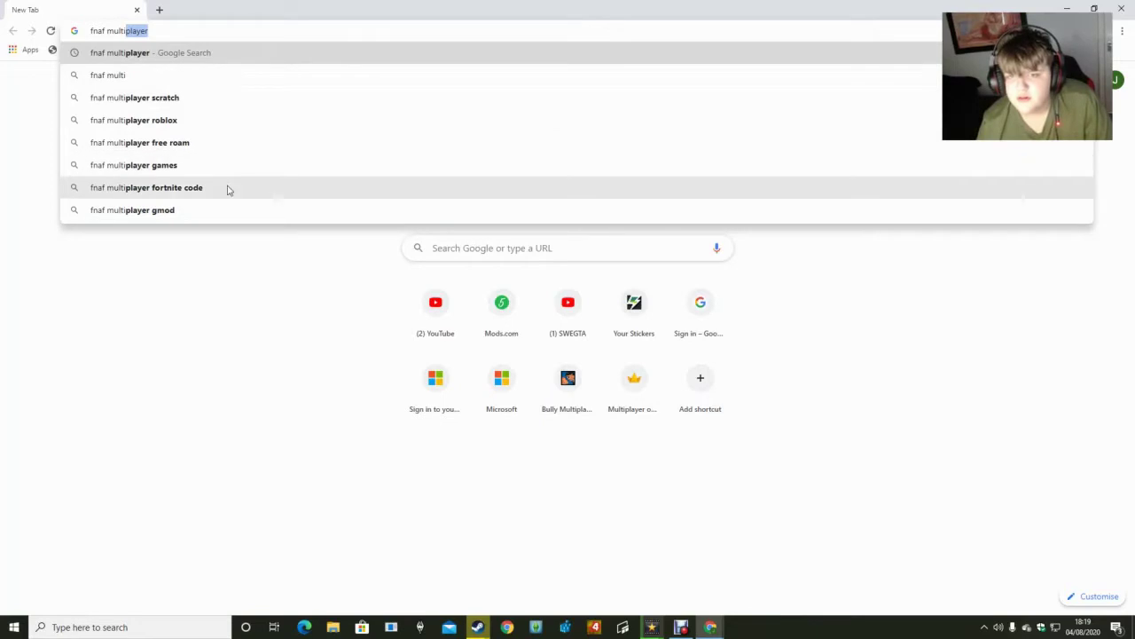
{"action": "left_click", "coordinate": [216, 142]}
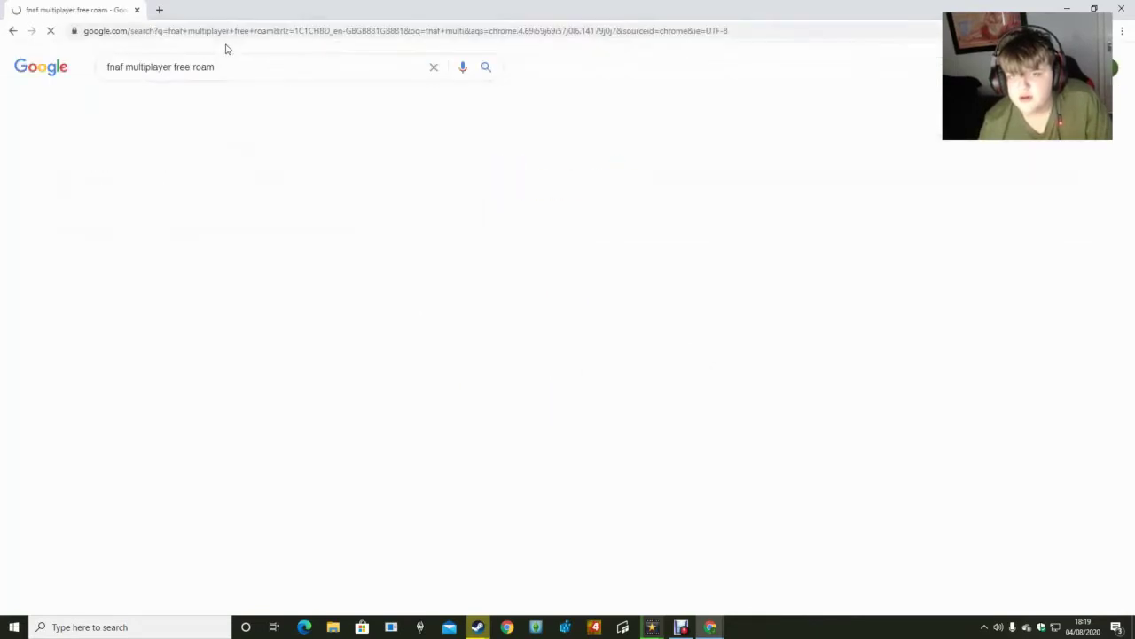
{"action": "left_click_drag", "start_coordinate": [214, 68], "coordinate": [174, 88]}
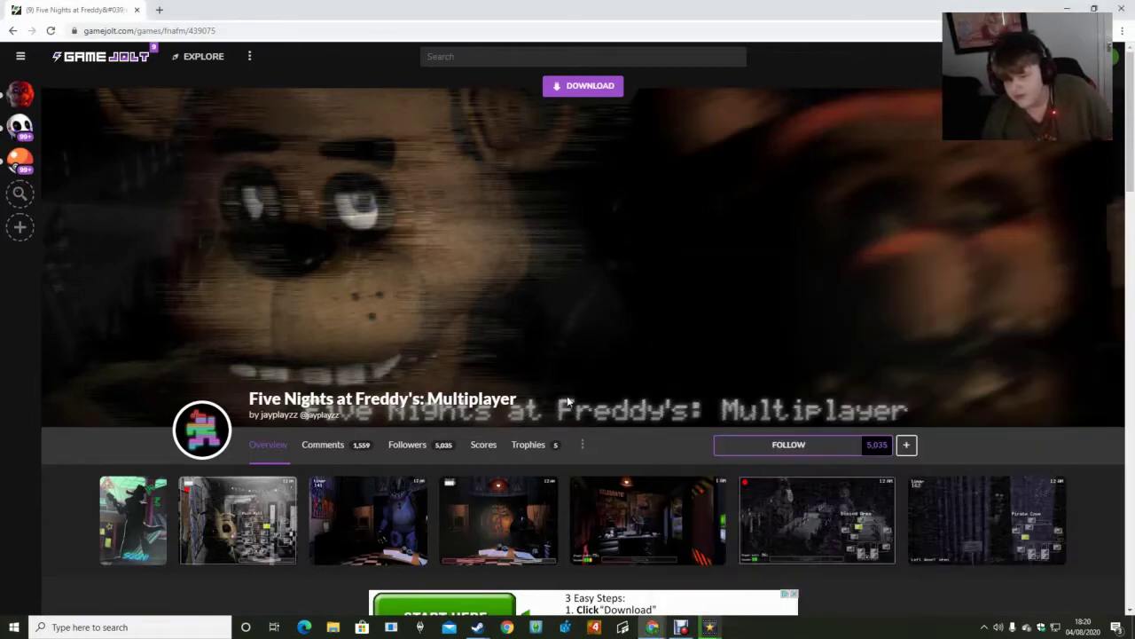
Examine the Five Nights at Freddy's: Multiplayer game page, including its expanded description, update posts, system requirements and recommended games.
{"action": "scroll", "coordinate": [526, 399], "scroll_direction": "down", "scroll_amount": 4}
{"action": "scroll", "coordinate": [733, 233], "scroll_direction": "up", "scroll_amount": 4}
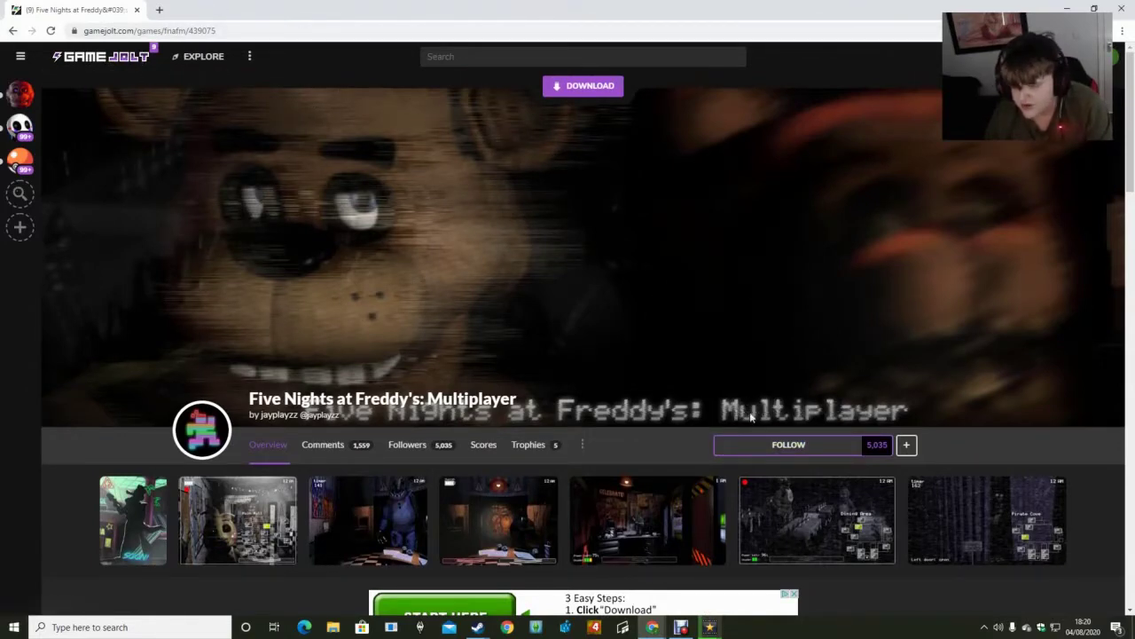
{"action": "scroll", "coordinate": [670, 371], "scroll_direction": "down", "scroll_amount": 1}
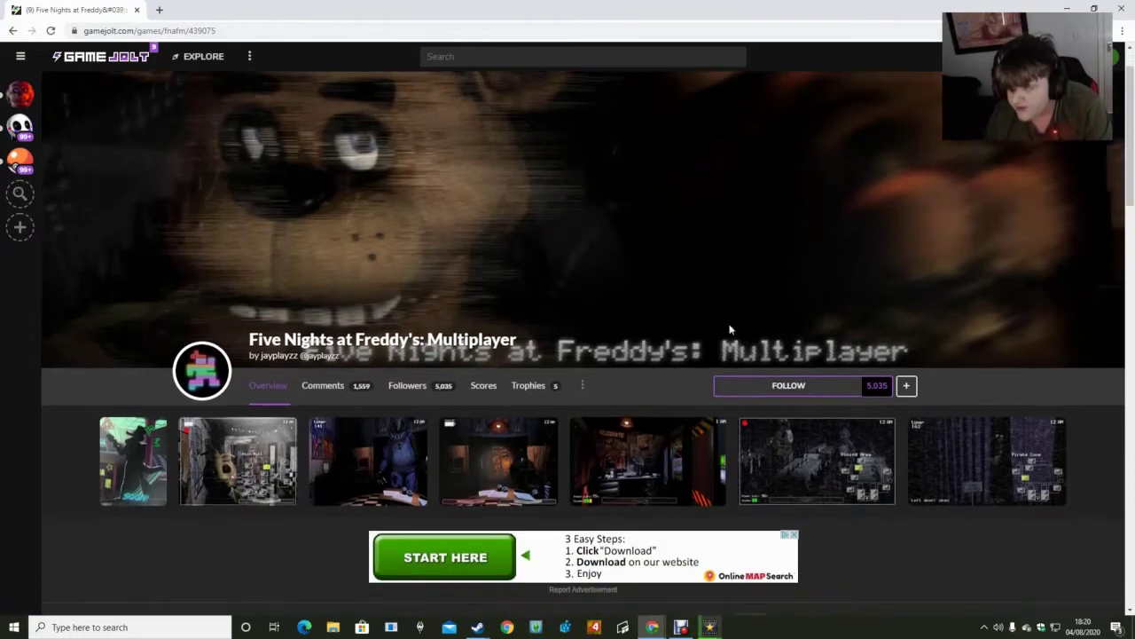
{"action": "scroll", "coordinate": [784, 290], "scroll_direction": "down", "scroll_amount": 10}
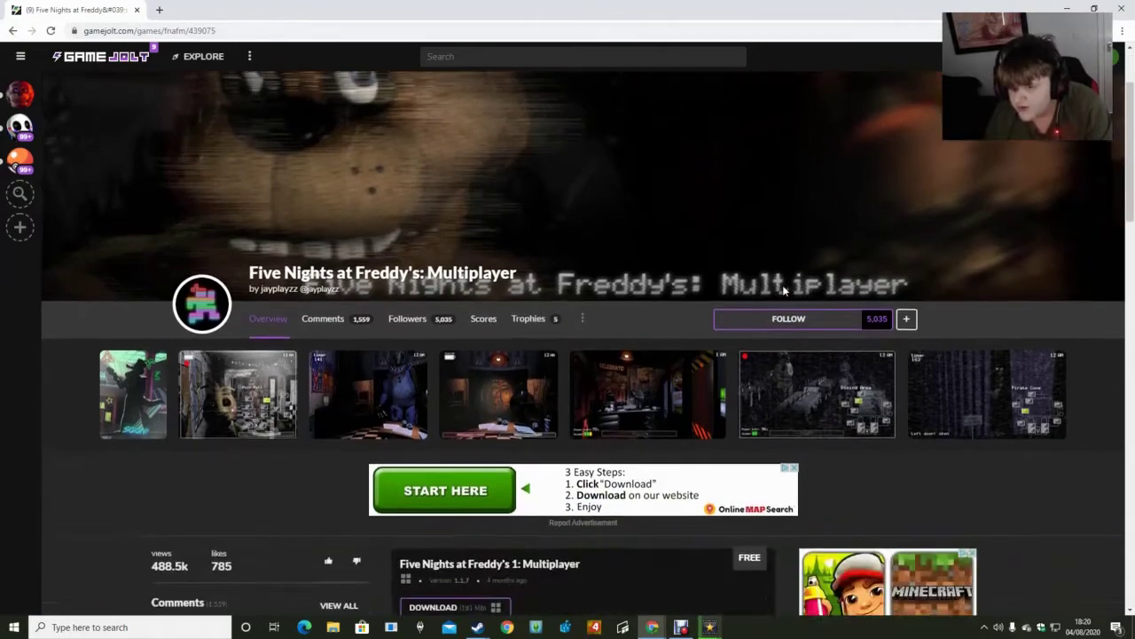
{"action": "scroll", "coordinate": [770, 289], "scroll_direction": "up", "scroll_amount": 1}
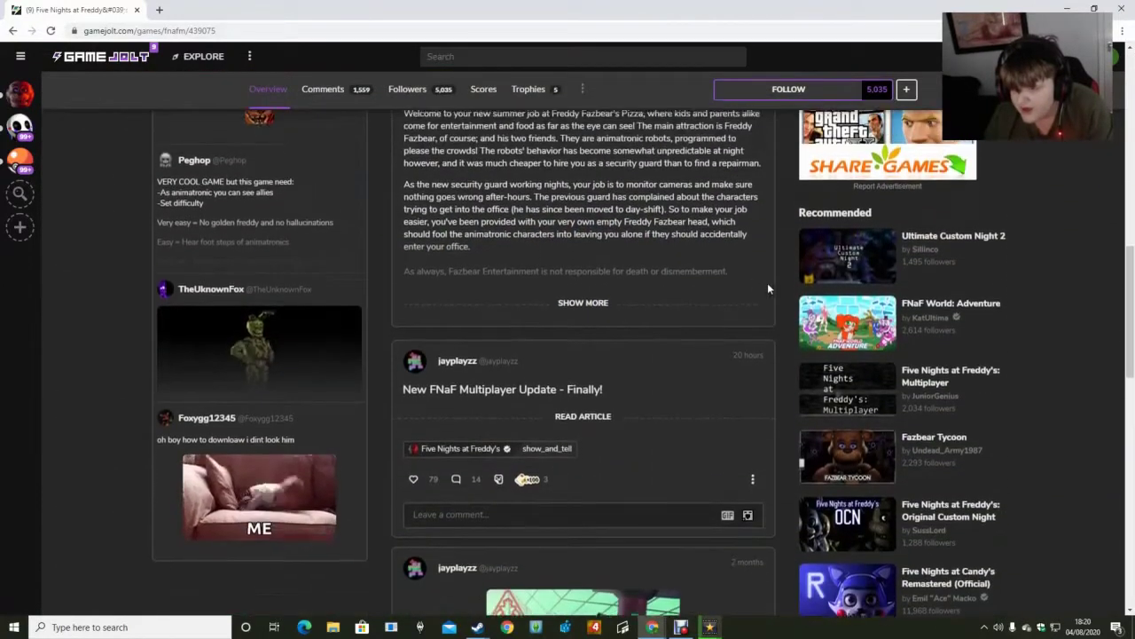
{"action": "left_click", "coordinate": [578, 322]}
{"action": "scroll", "coordinate": [573, 329], "scroll_direction": "up", "scroll_amount": 3}
{"action": "scroll", "coordinate": [573, 329], "scroll_direction": "up", "scroll_amount": 2}
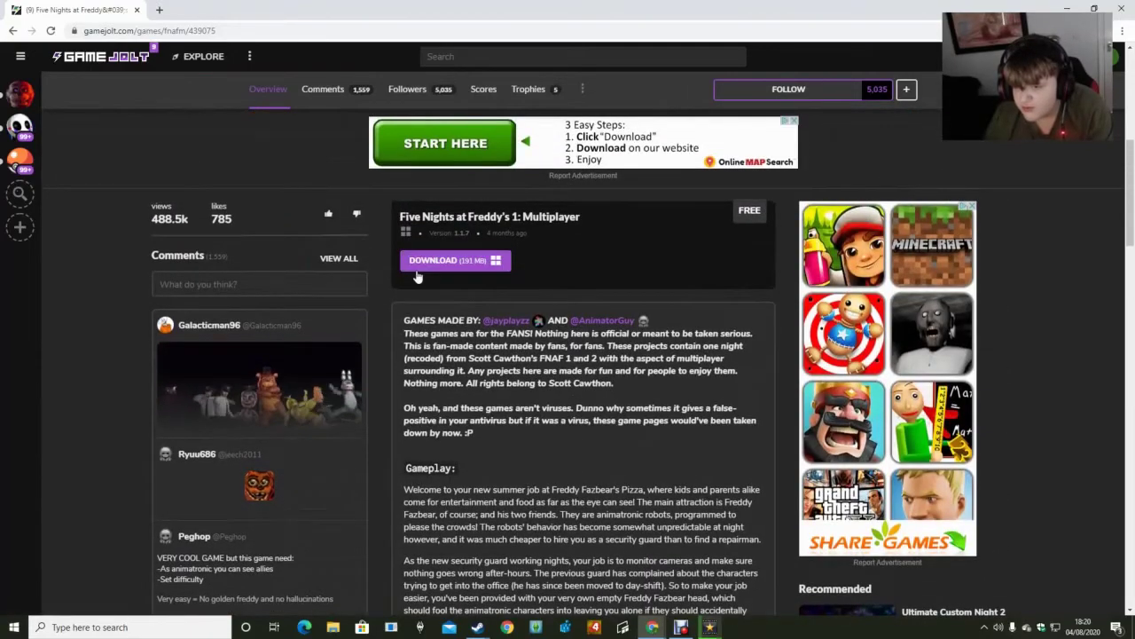
{"action": "scroll", "coordinate": [680, 320], "scroll_direction": "down", "scroll_amount": 4}
{"action": "scroll", "coordinate": [517, 411], "scroll_direction": "down", "scroll_amount": 8}
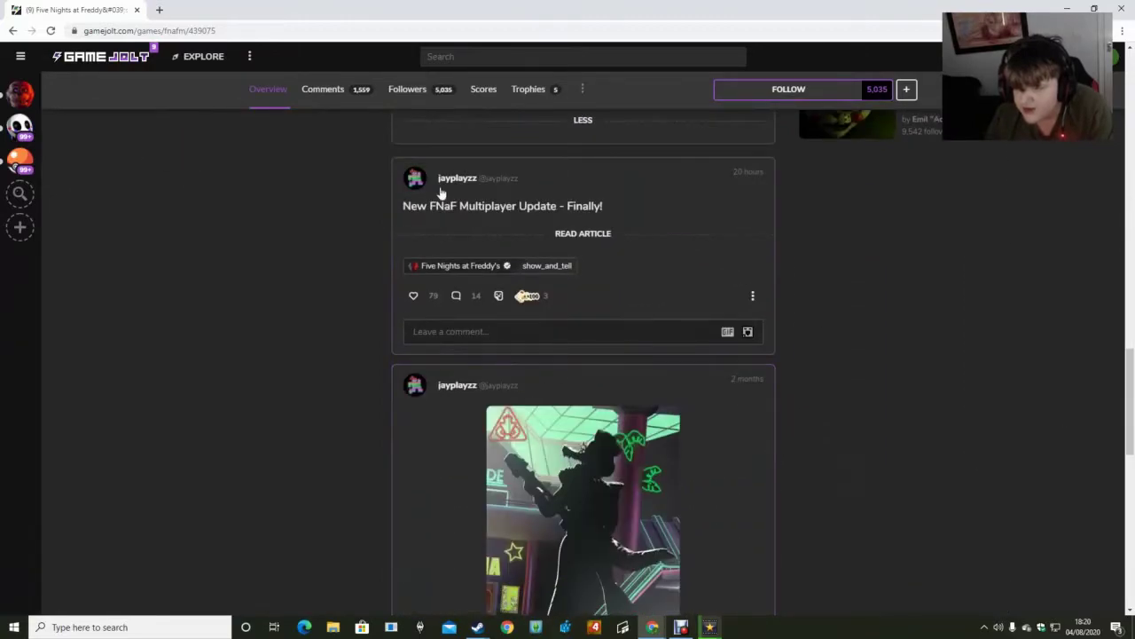
{"action": "scroll", "coordinate": [763, 368], "scroll_direction": "up", "scroll_amount": 7}
{"action": "scroll", "coordinate": [772, 357], "scroll_direction": "up", "scroll_amount": 7}
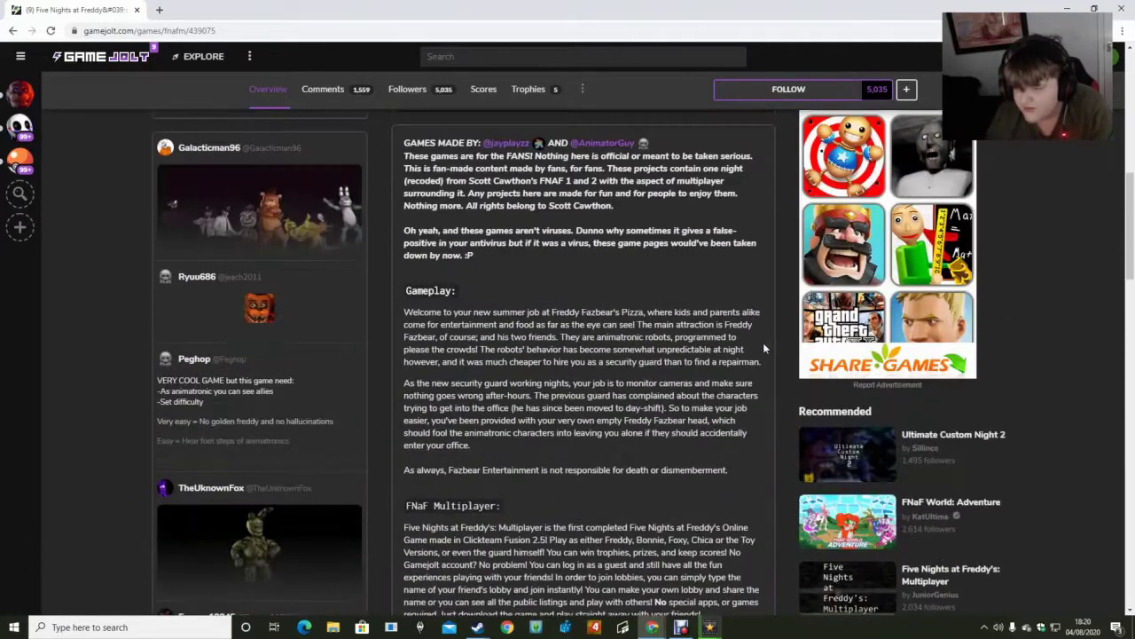
{"action": "scroll", "coordinate": [773, 378], "scroll_direction": "down", "scroll_amount": 5}
{"action": "scroll", "coordinate": [773, 378], "scroll_direction": "up", "scroll_amount": 6}
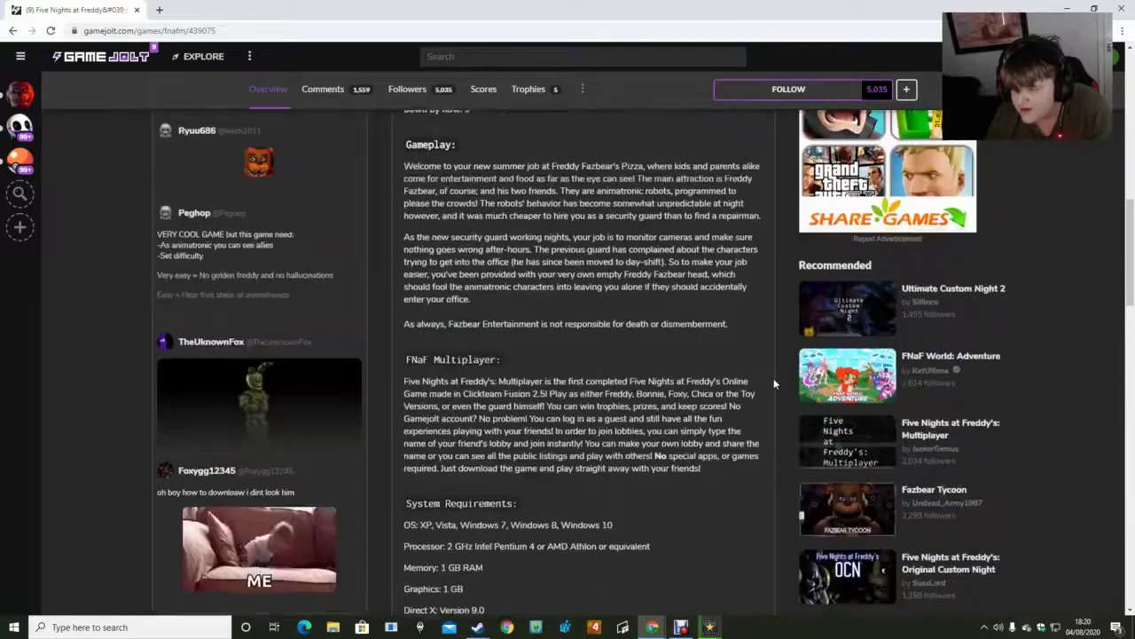
{"action": "scroll", "coordinate": [773, 378], "scroll_direction": "down", "scroll_amount": 5}
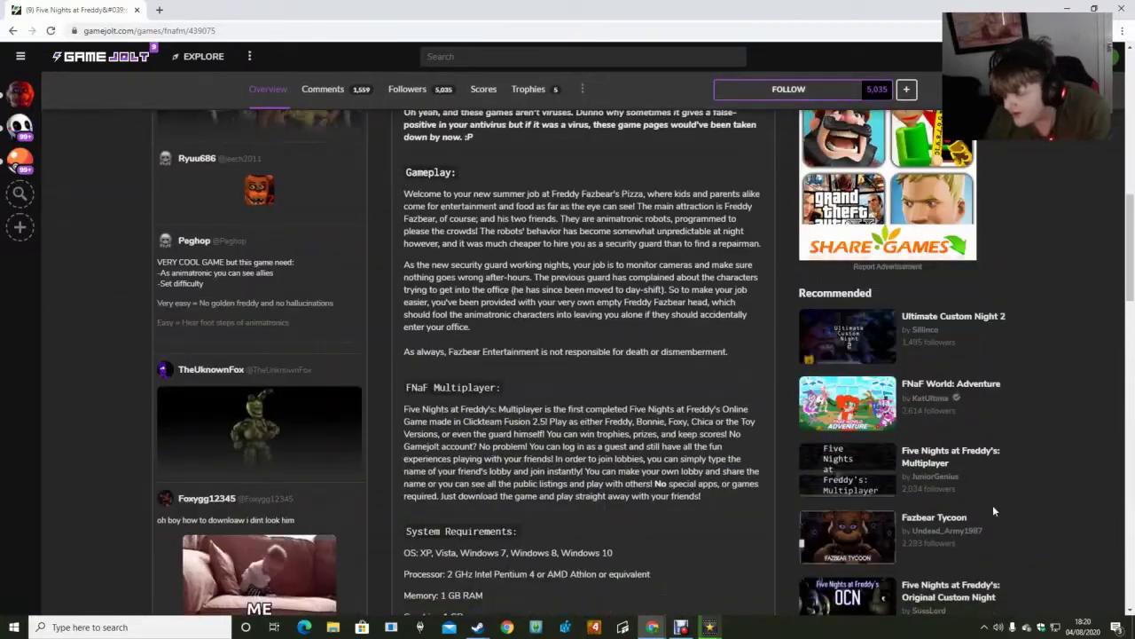
{"action": "scroll", "coordinate": [871, 432], "scroll_direction": "down", "scroll_amount": 3}
{"action": "scroll", "coordinate": [857, 506], "scroll_direction": "down", "scroll_amount": 1}
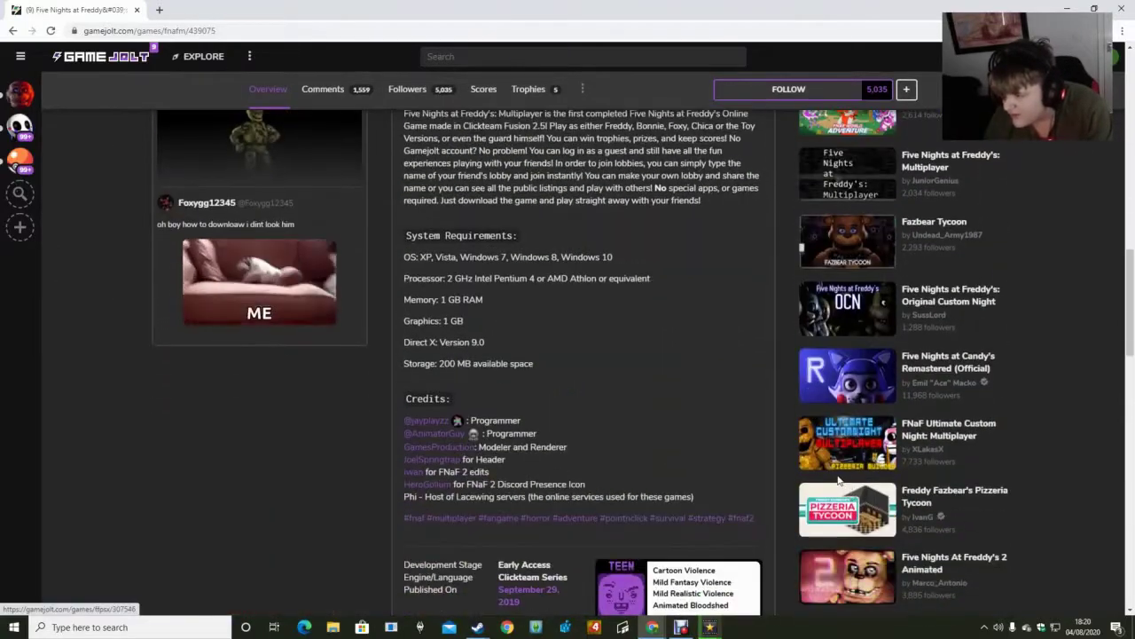
Download Five Nights at Freddy's 1: Multiplayer from its game page and show the downloaded file in its folder.
{"action": "scroll", "coordinate": [798, 479], "scroll_direction": "up", "scroll_amount": 10}
{"action": "scroll", "coordinate": [630, 426], "scroll_direction": "down", "scroll_amount": 1}
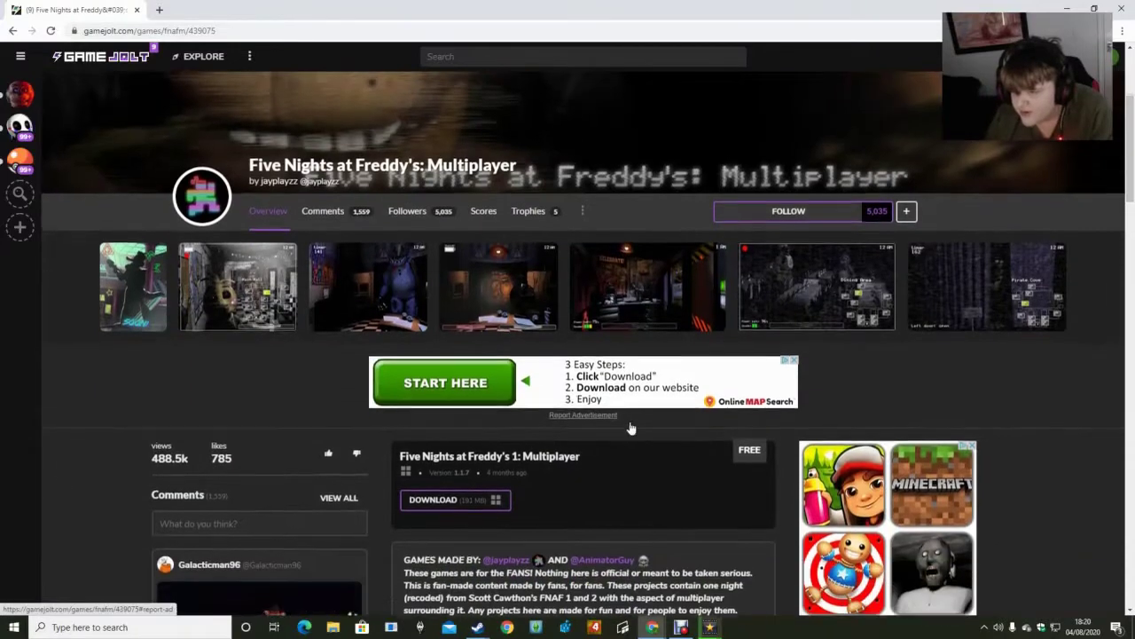
{"action": "scroll", "coordinate": [612, 542], "scroll_direction": "down", "scroll_amount": 2}
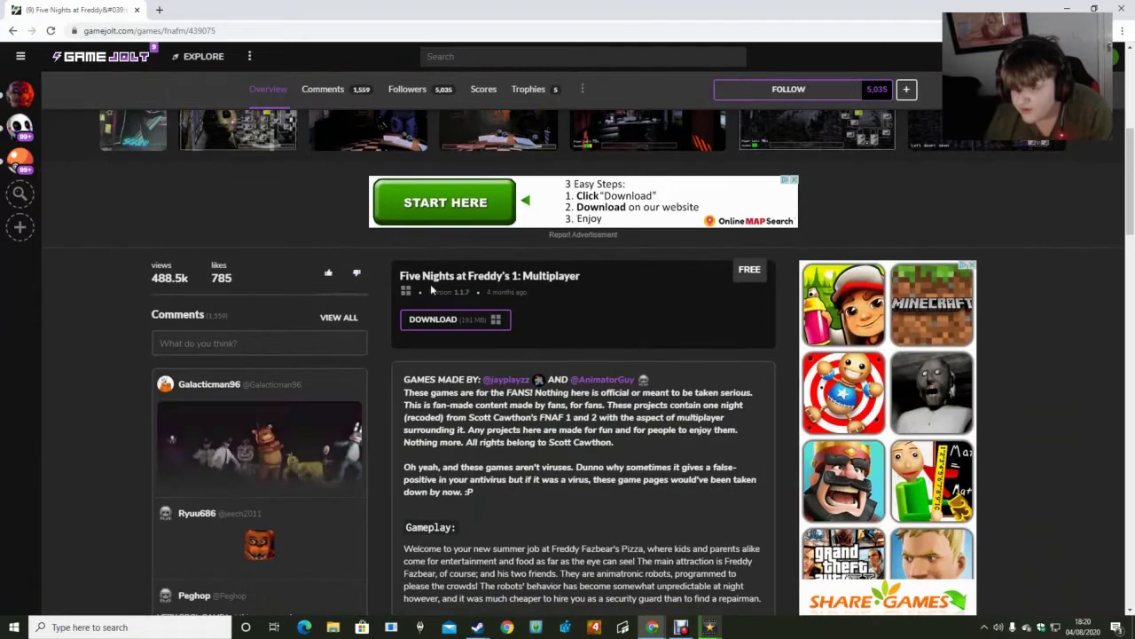
{"action": "left_click", "coordinate": [481, 322]}
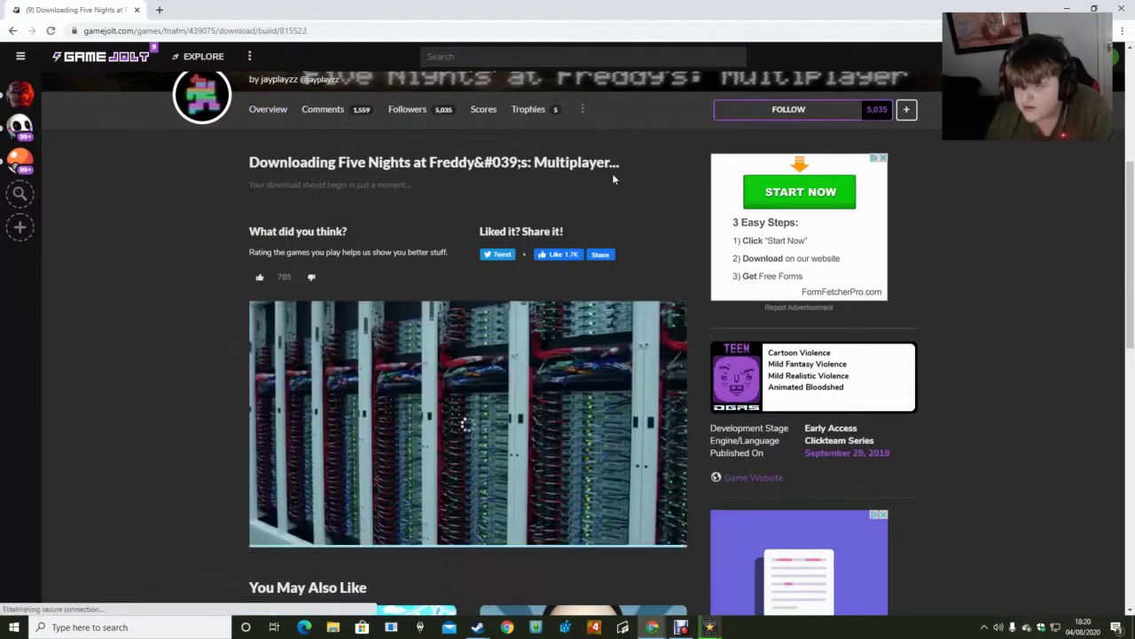
{"action": "scroll", "coordinate": [621, 173], "scroll_direction": "up", "scroll_amount": 2}
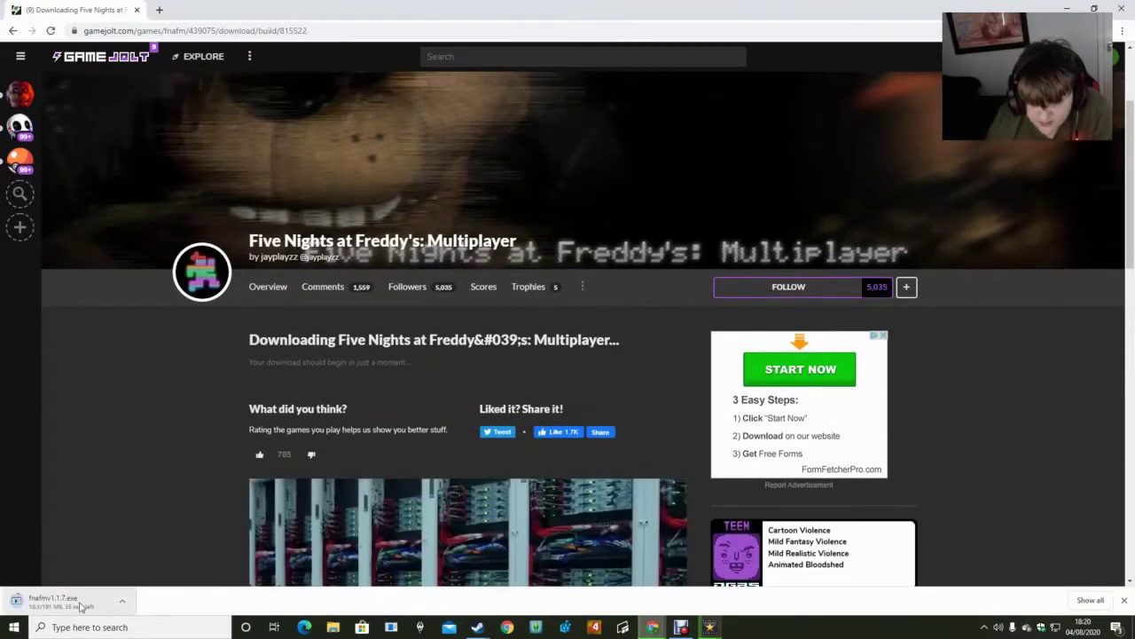
{"action": "left_click", "coordinate": [122, 602]}
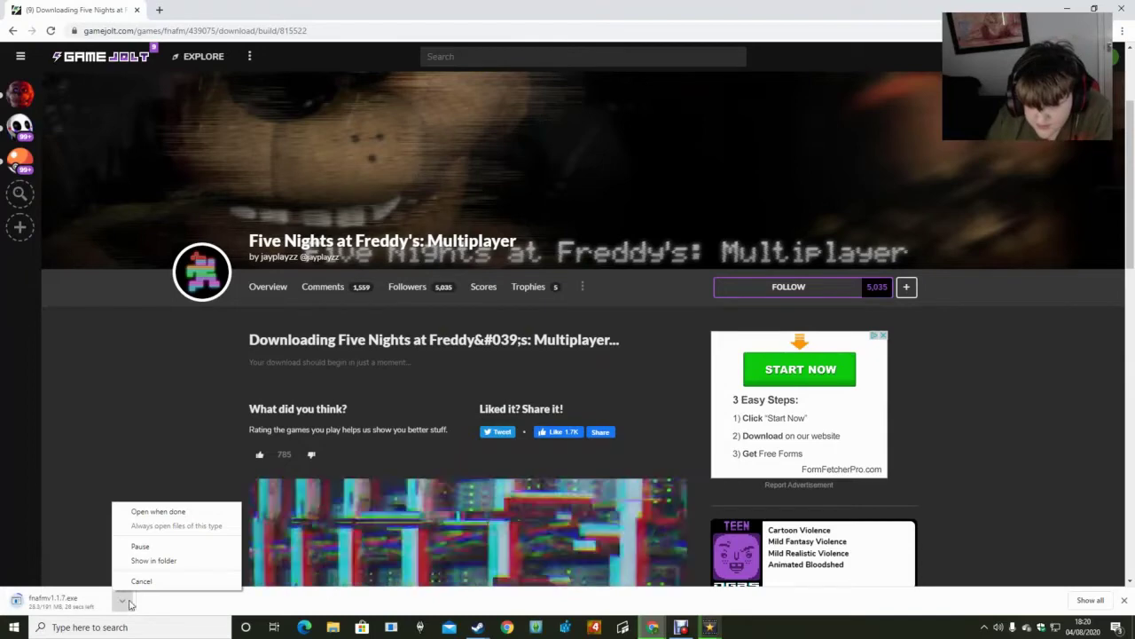
{"action": "left_click", "coordinate": [188, 560]}
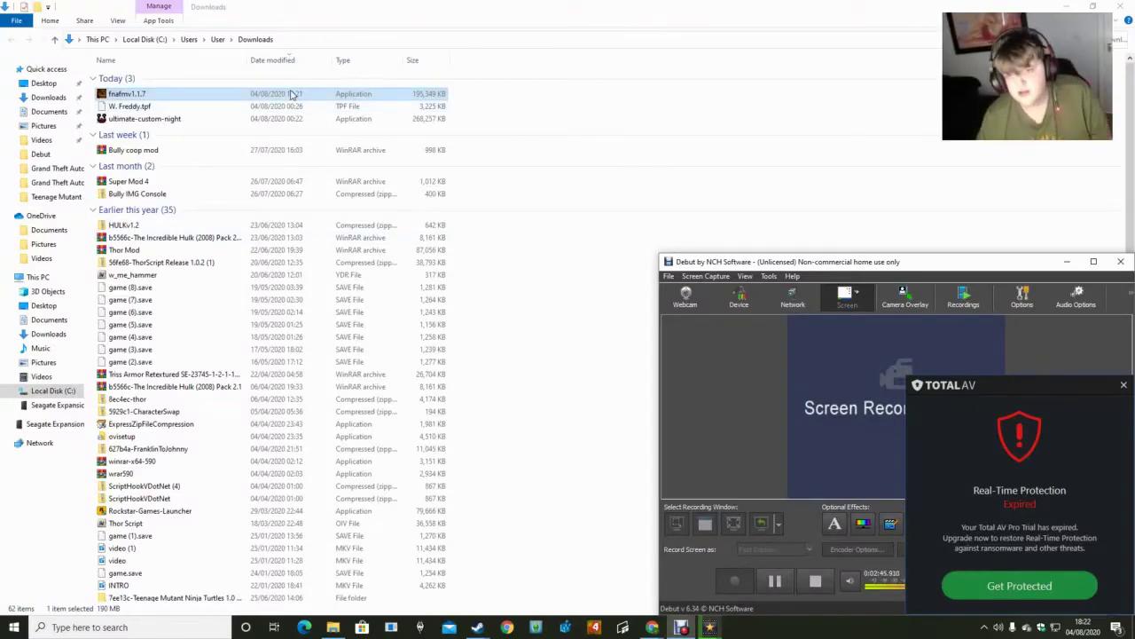
Copy fnafmv1.1.7 from the Downloads folder to the Seagate Expansion Drive (D:) and open that drive.
{"action": "left_click", "coordinate": [293, 94]}
{"action": "left_click_drag", "start_coordinate": [322, 92], "coordinate": [70, 415]}
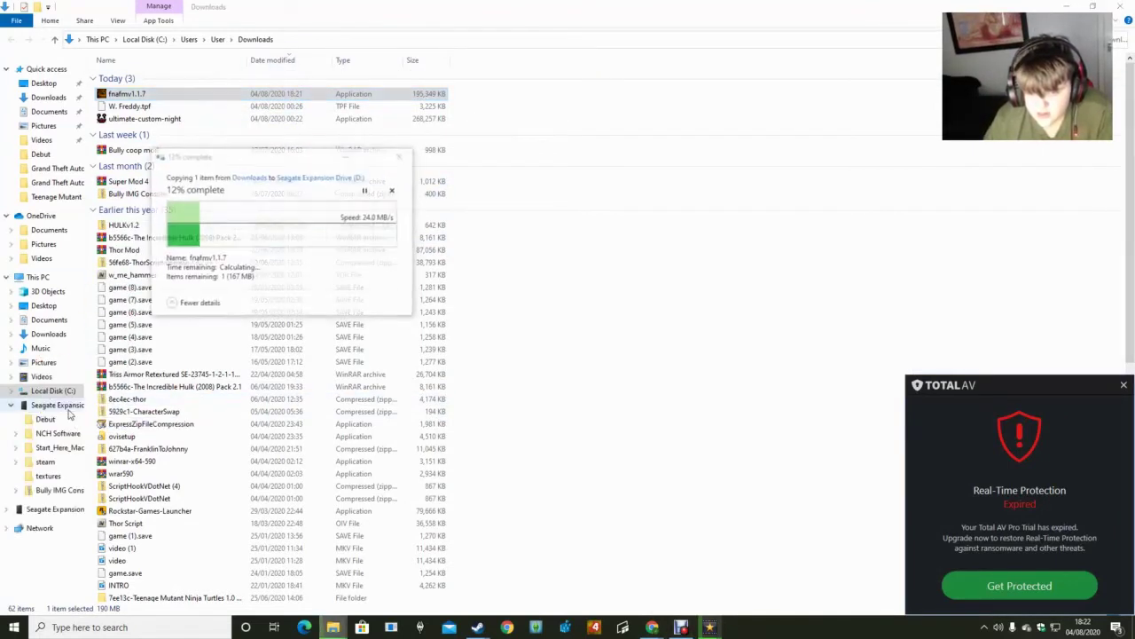
{"action": "left_click", "coordinate": [66, 406]}
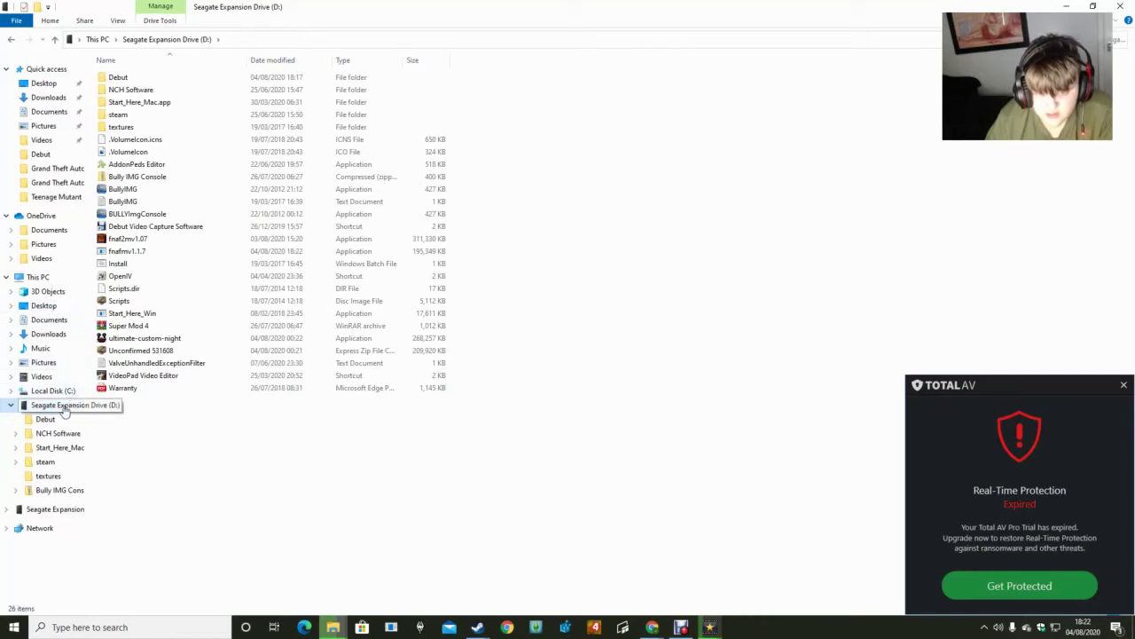
Launch fnaf2mv1.07 from the external drive and enter its public lobby list with the username and token left empty.
{"action": "double_click", "coordinate": [140, 240]}
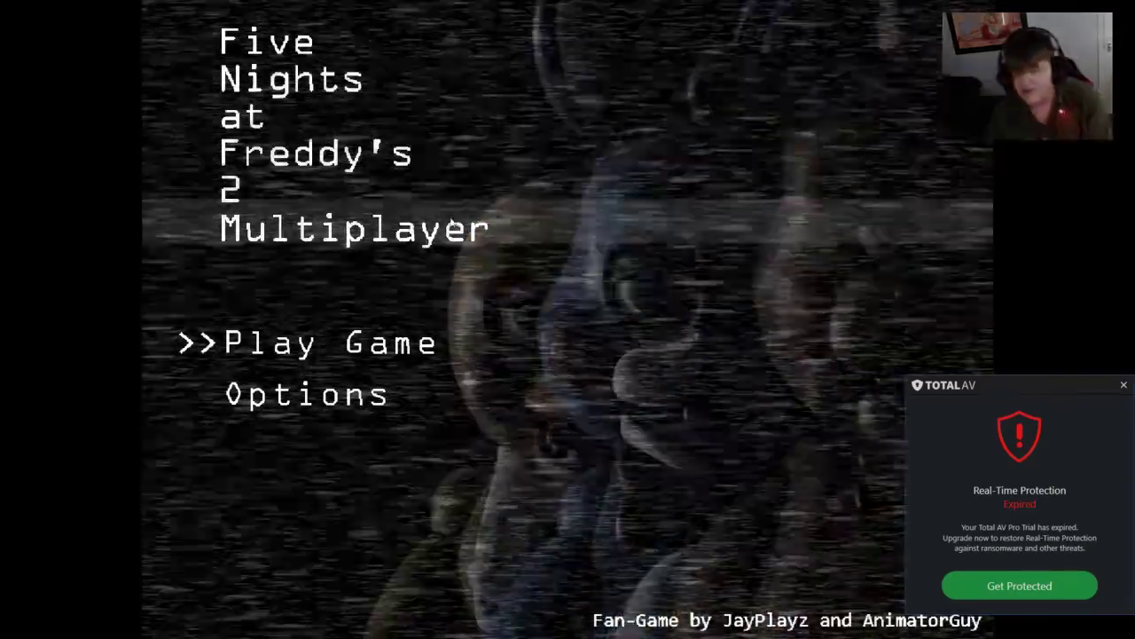
{"action": "left_click", "coordinate": [330, 344]}
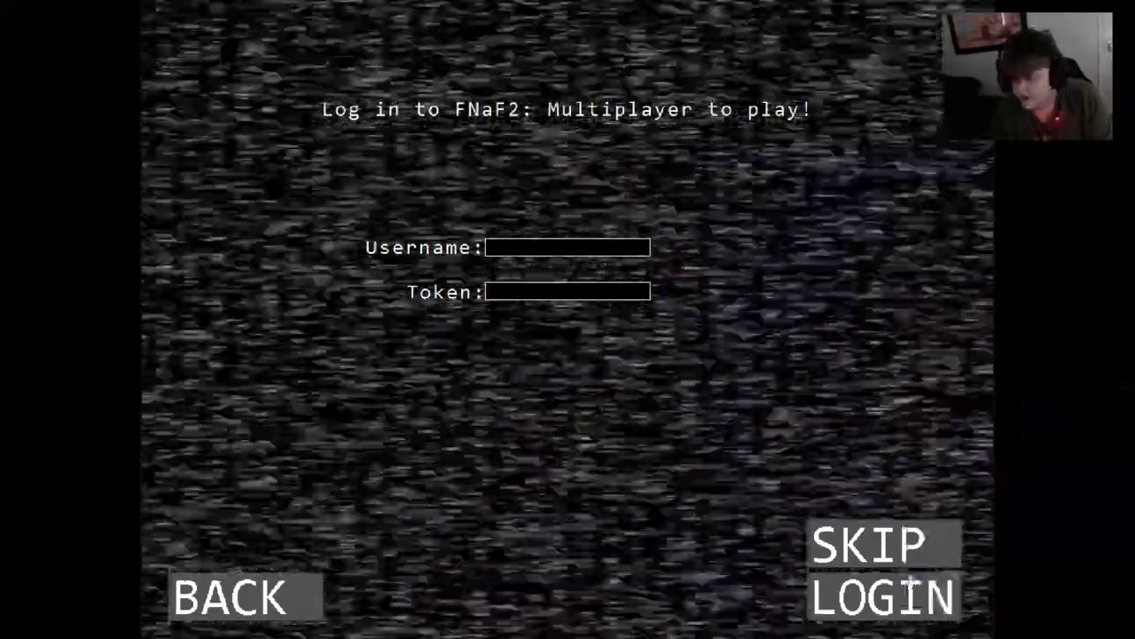
{"action": "left_click", "coordinate": [911, 579]}
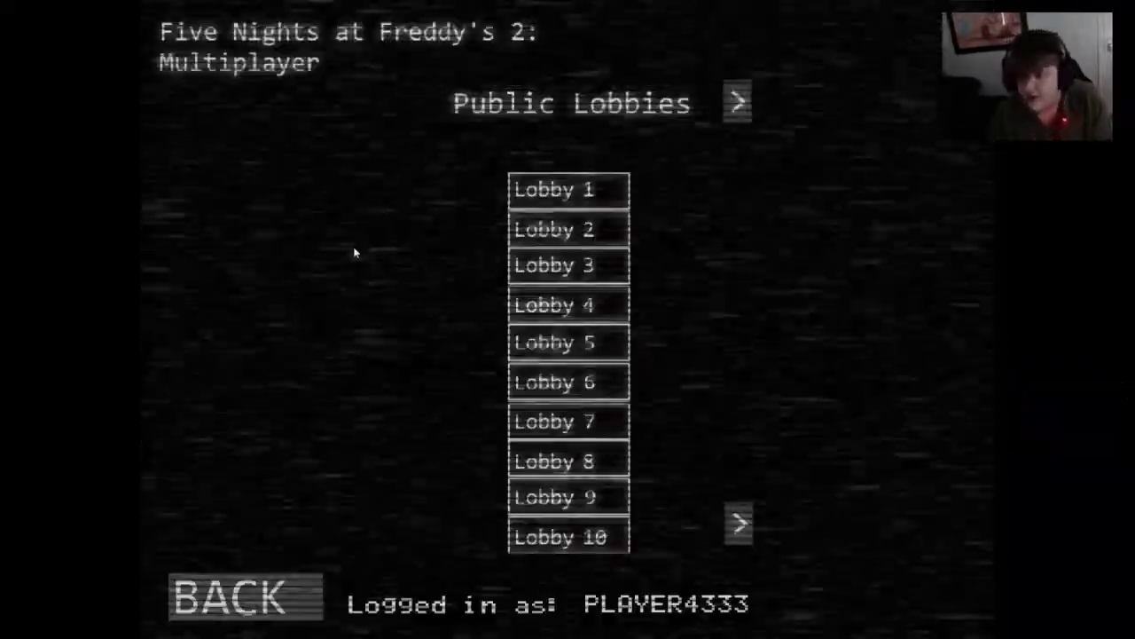
Look through the public lobby pages up to Lobby 30 and back, and quit the FNaF 2 Multiplayer game.
{"action": "left_click", "coordinate": [739, 523]}
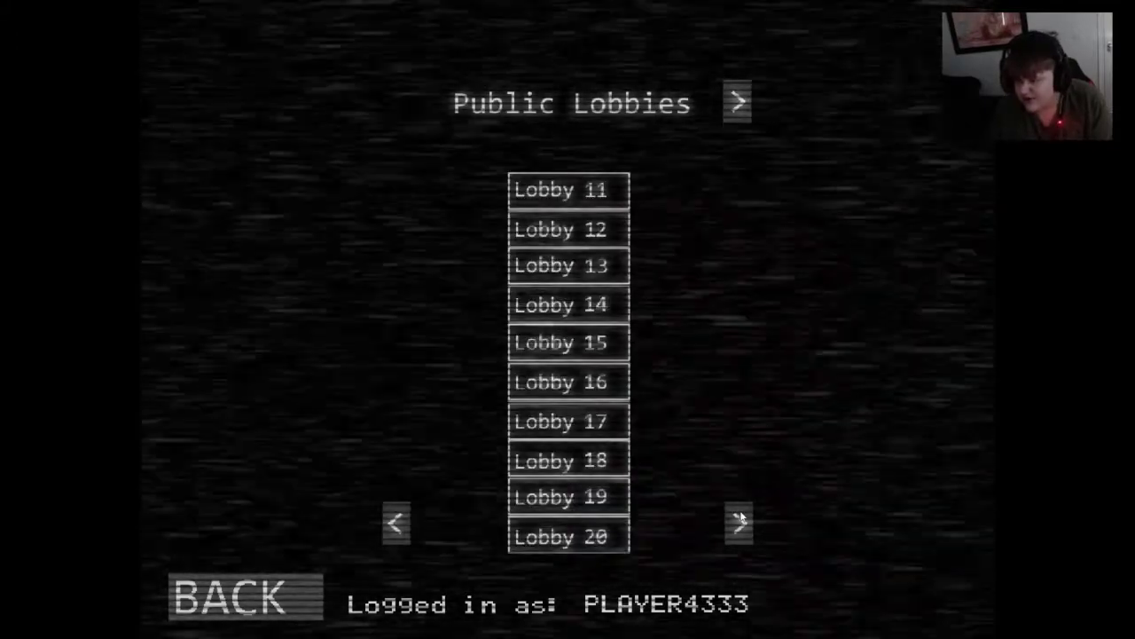
{"action": "left_click", "coordinate": [739, 522]}
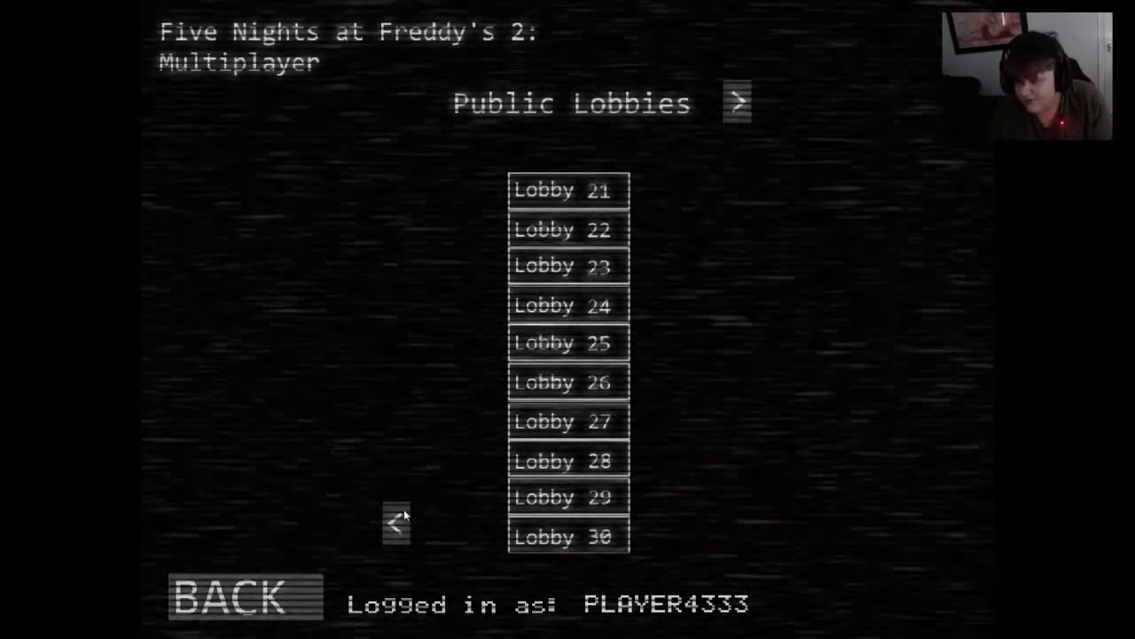
{"action": "left_click", "coordinate": [410, 526]}
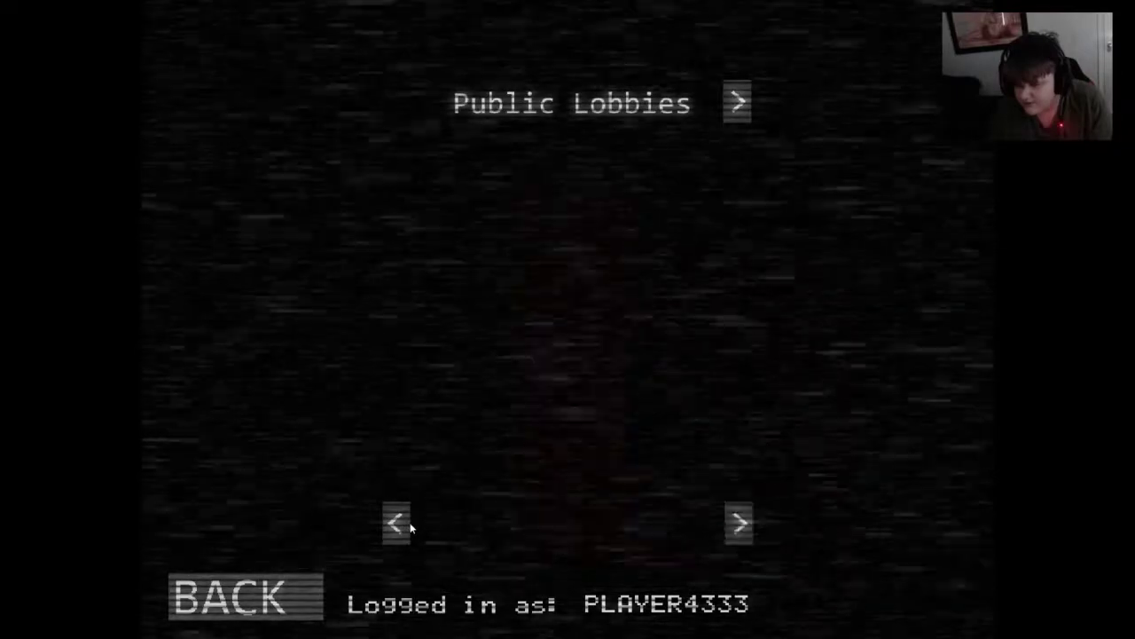
{"action": "left_click", "coordinate": [410, 526]}
{"action": "left_click", "coordinate": [253, 594]}
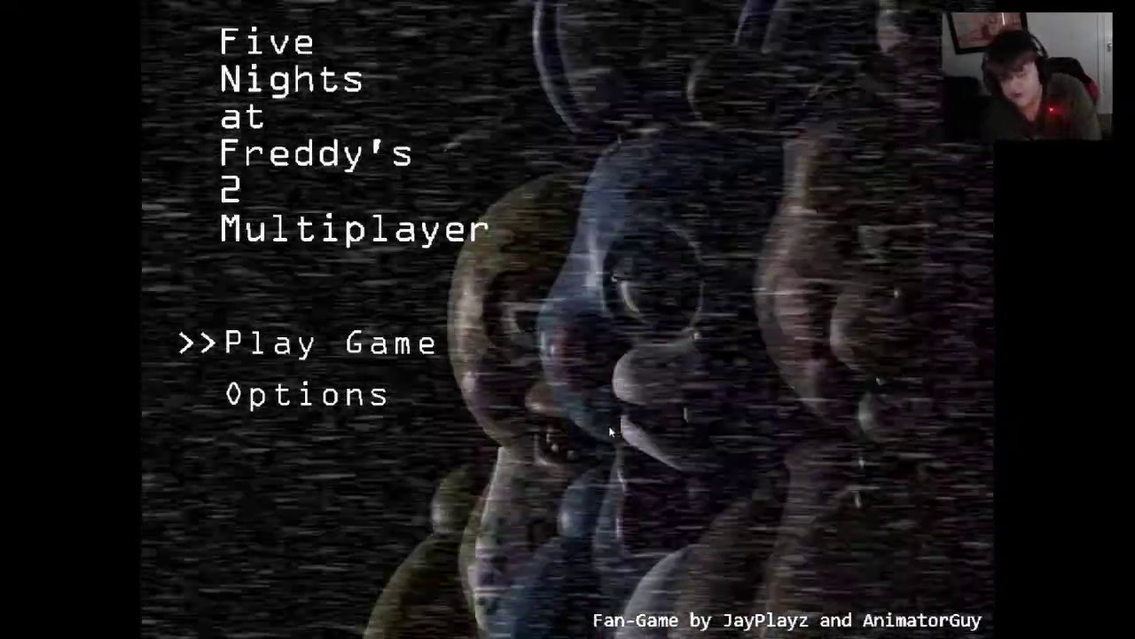
{"action": "key", "text": "alt+F4"}
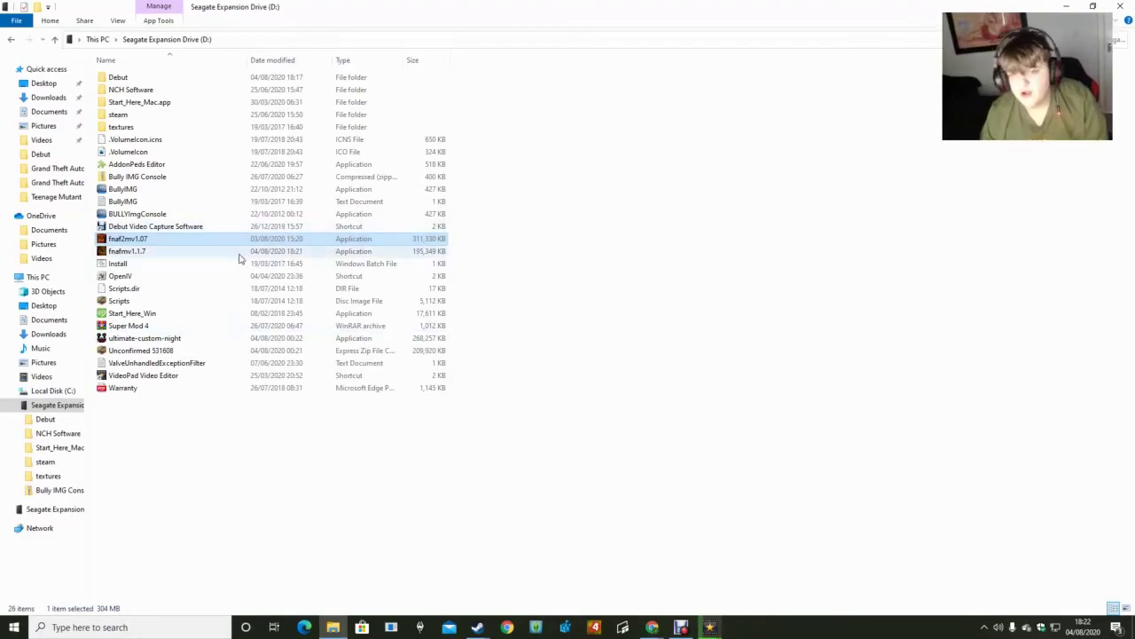
Launch fnafmv1.1.7 from the external drive and enter its public lobby list without account credentials.
{"action": "double_click", "coordinate": [234, 256]}
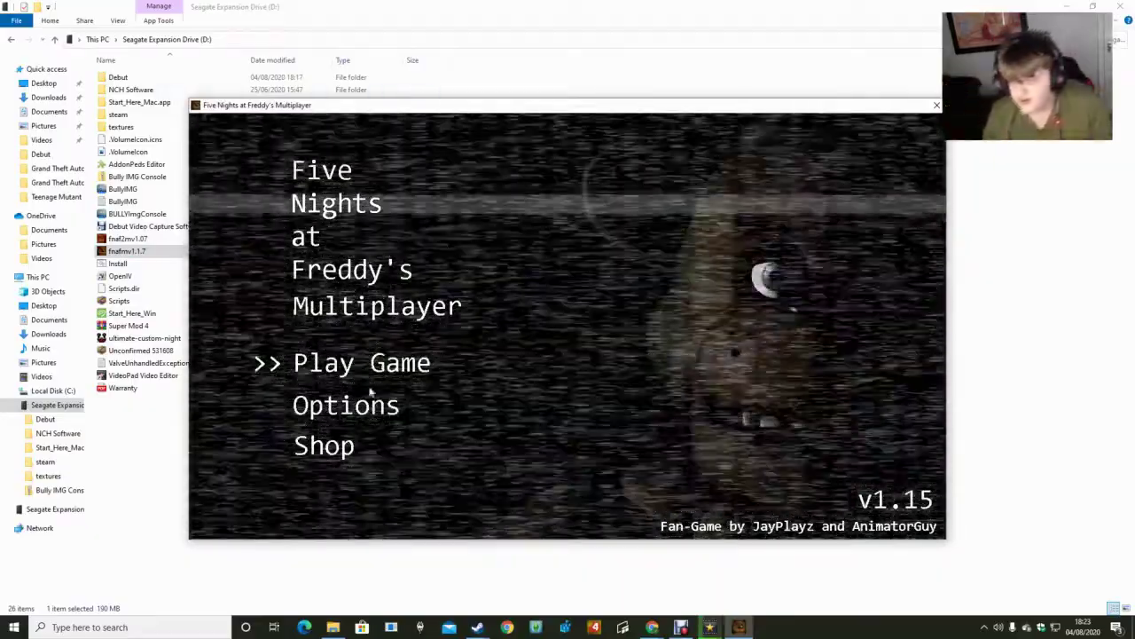
{"action": "left_click", "coordinate": [380, 364]}
{"action": "left_click", "coordinate": [878, 470]}
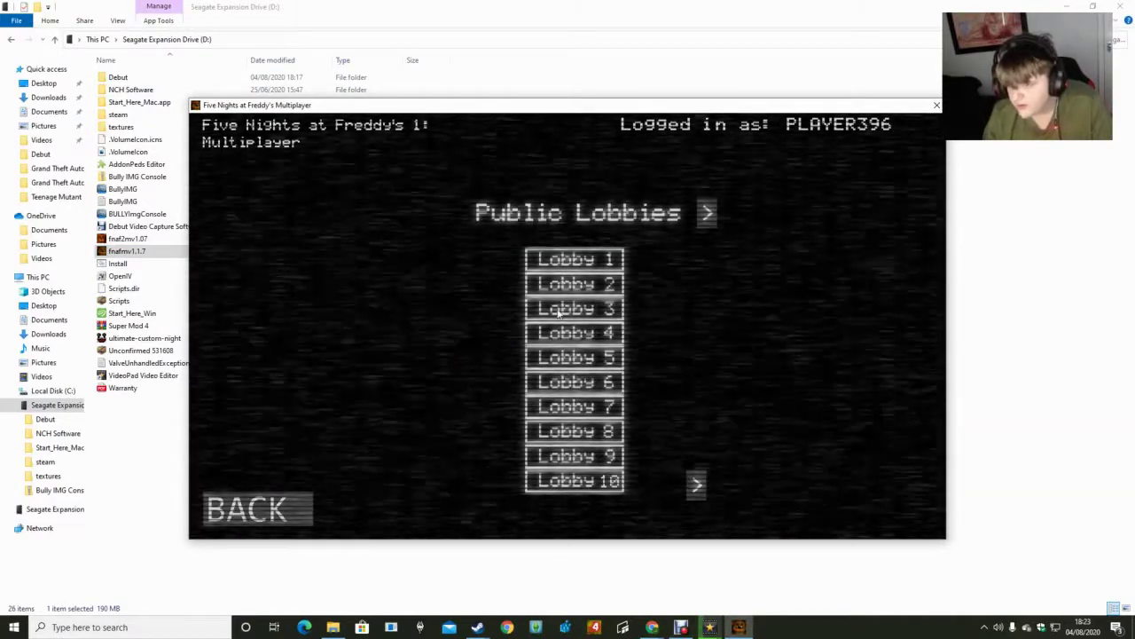
Try to join Lobby 1, and return to the game's main menu.
{"action": "left_click", "coordinate": [561, 260]}
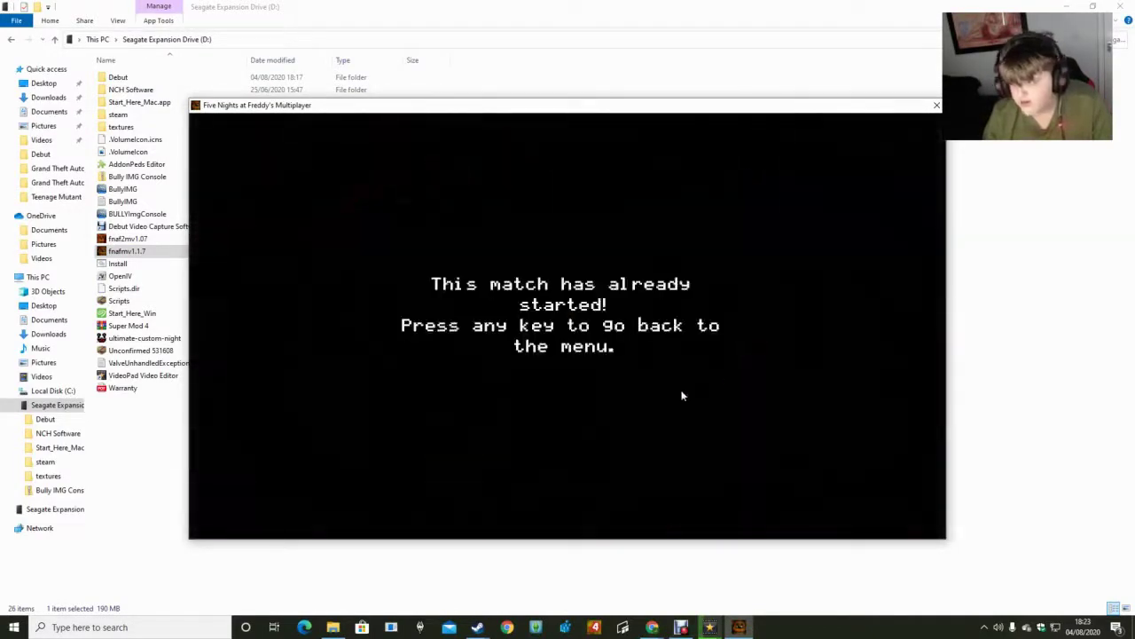
{"action": "left_click", "coordinate": [697, 240]}
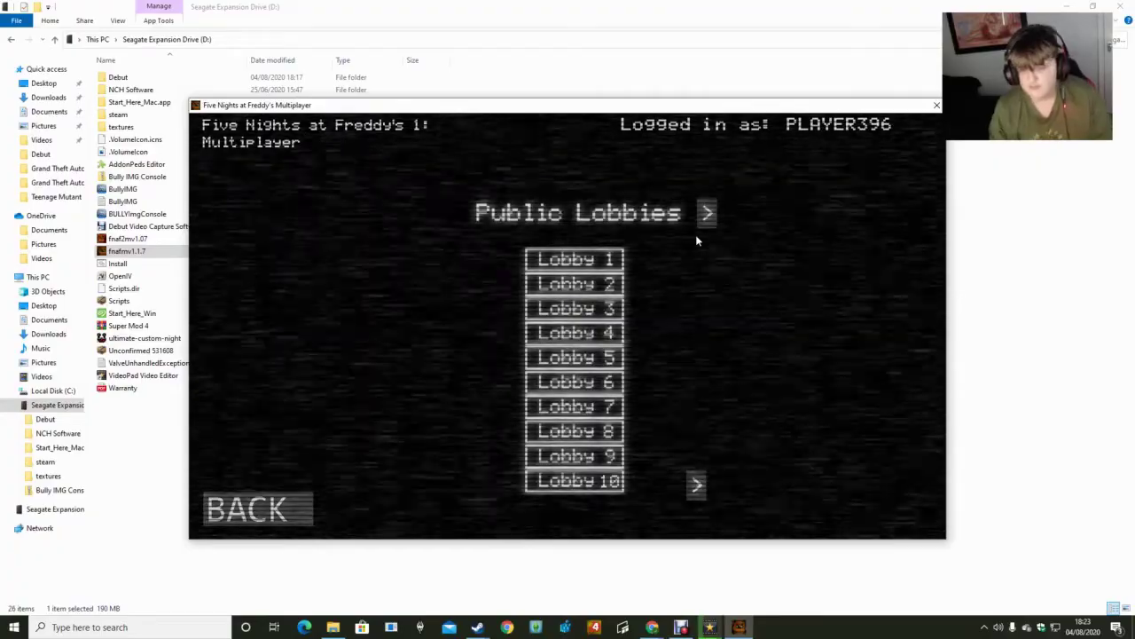
{"action": "left_click", "coordinate": [290, 524]}
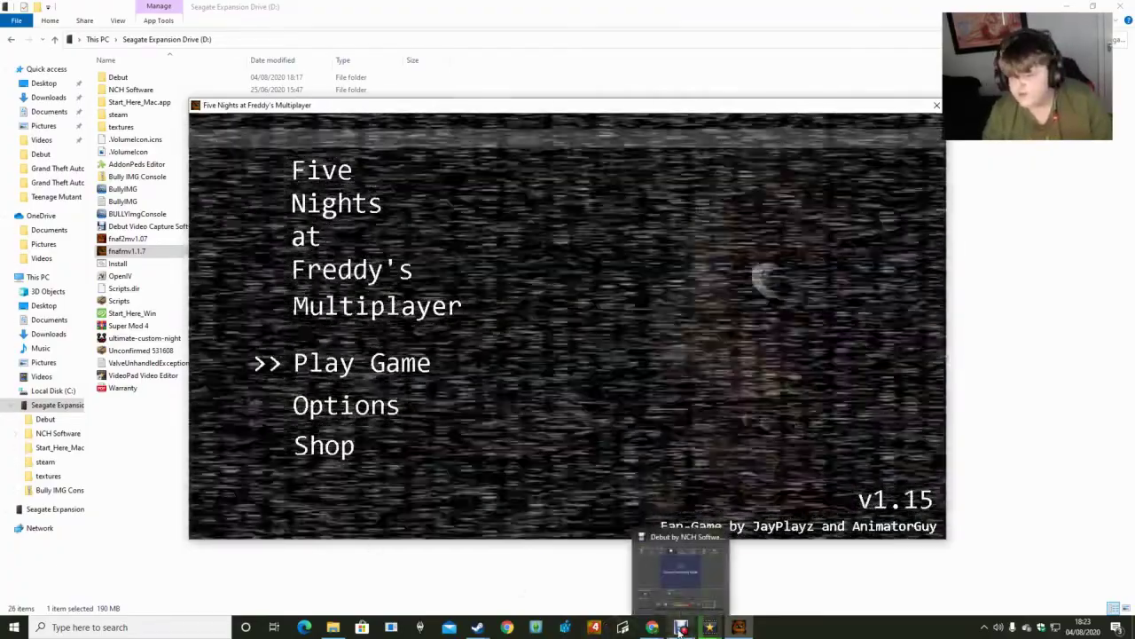